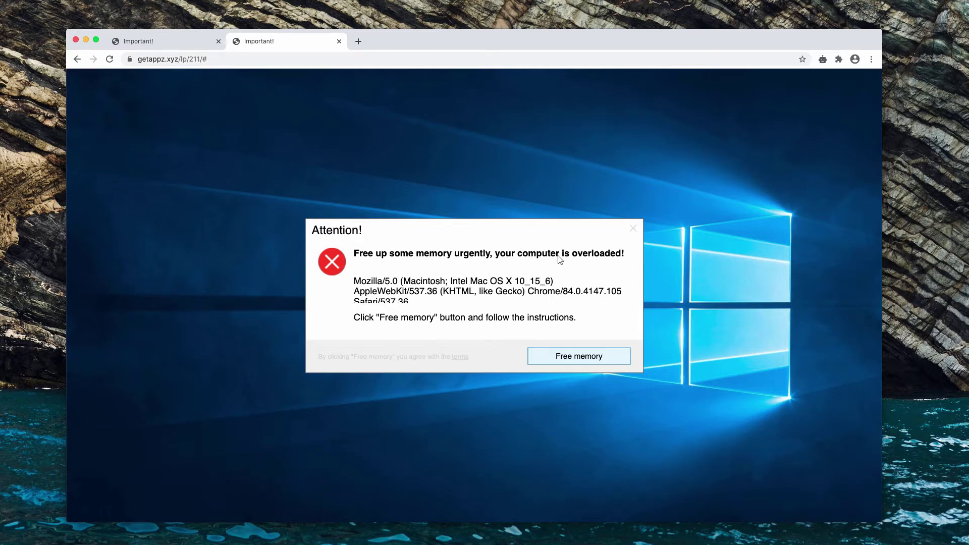
Step: Switch to the other 'Important!' tab, accept its Free memory offer, and close the google.com popups
{"action": "left_click", "coordinate": [192, 41]}
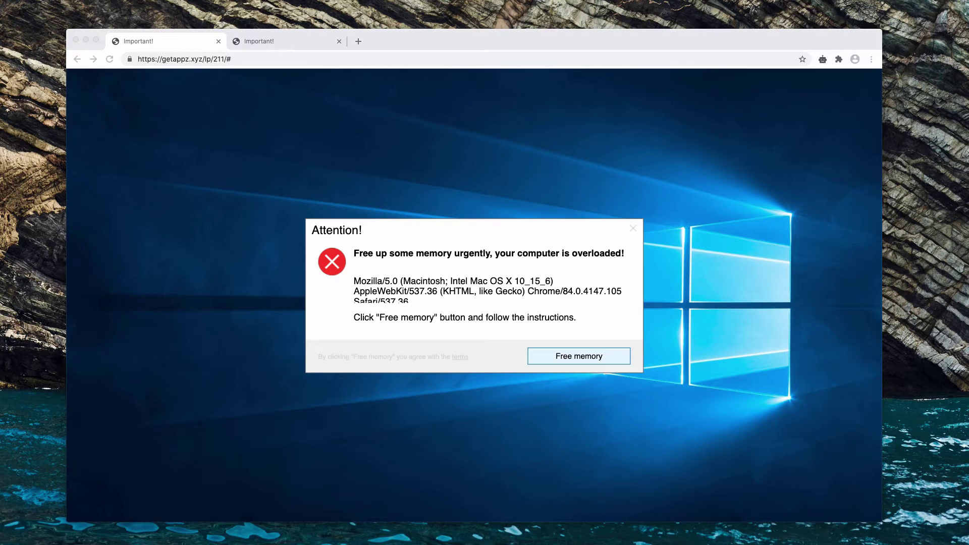
{"action": "key", "text": "super+Tab"}
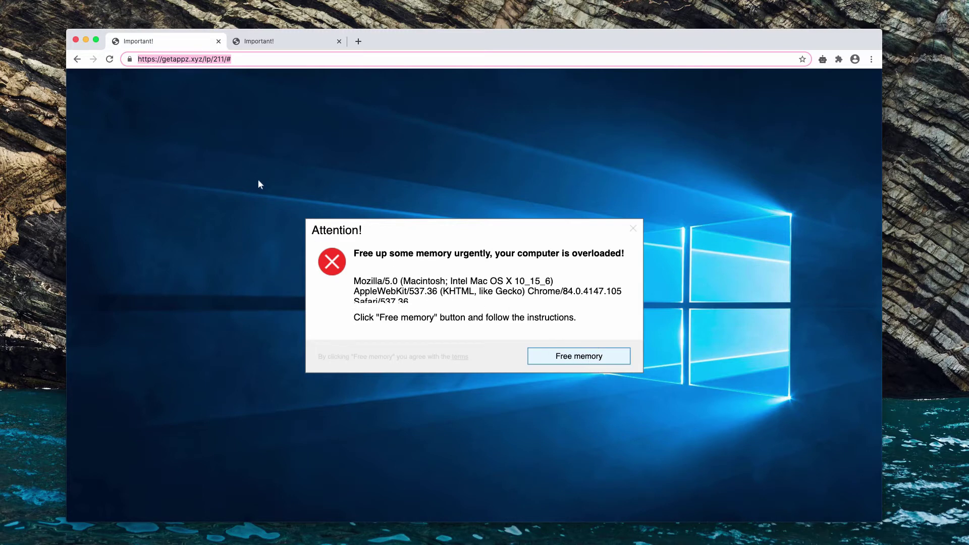
{"action": "left_click", "coordinate": [560, 356]}
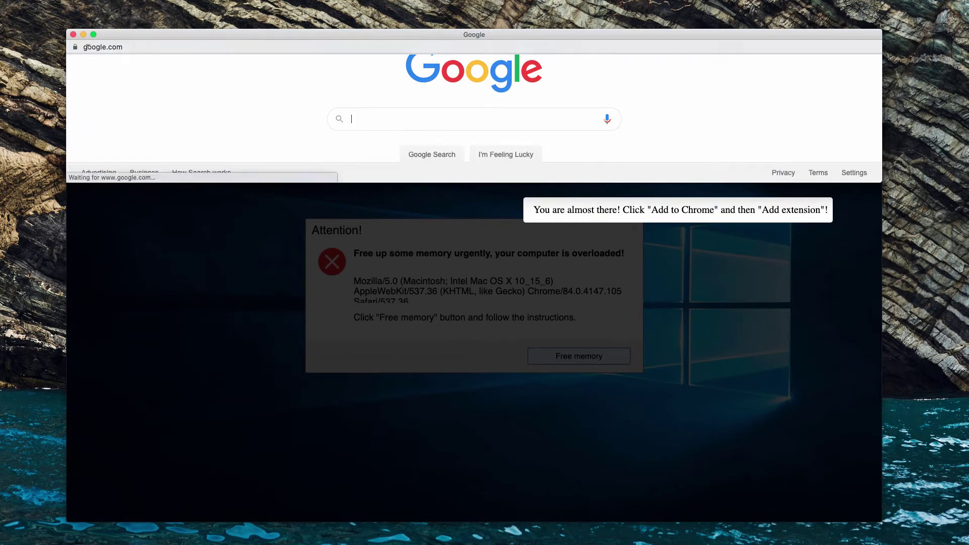
{"action": "left_click", "coordinate": [73, 34]}
{"action": "left_click", "coordinate": [446, 325]}
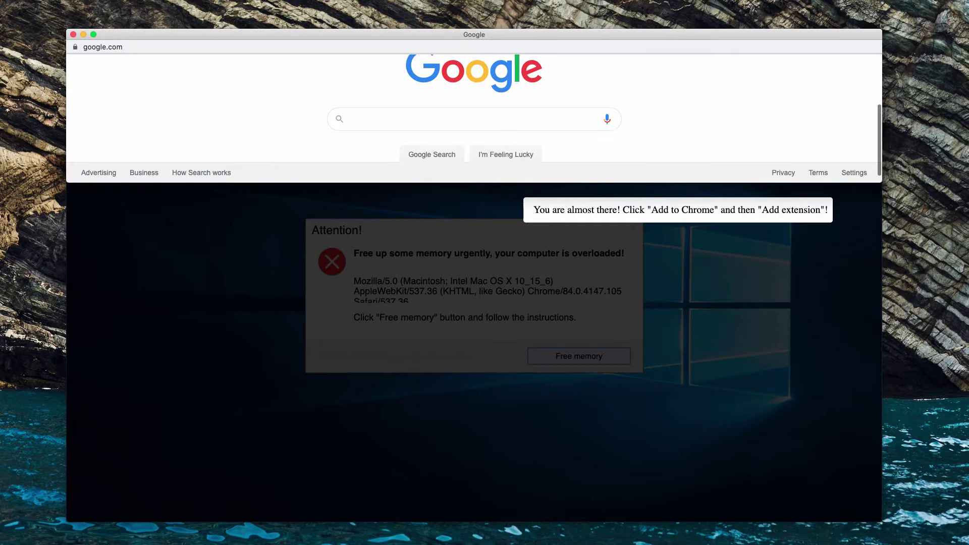
{"action": "left_click", "coordinate": [73, 34]}
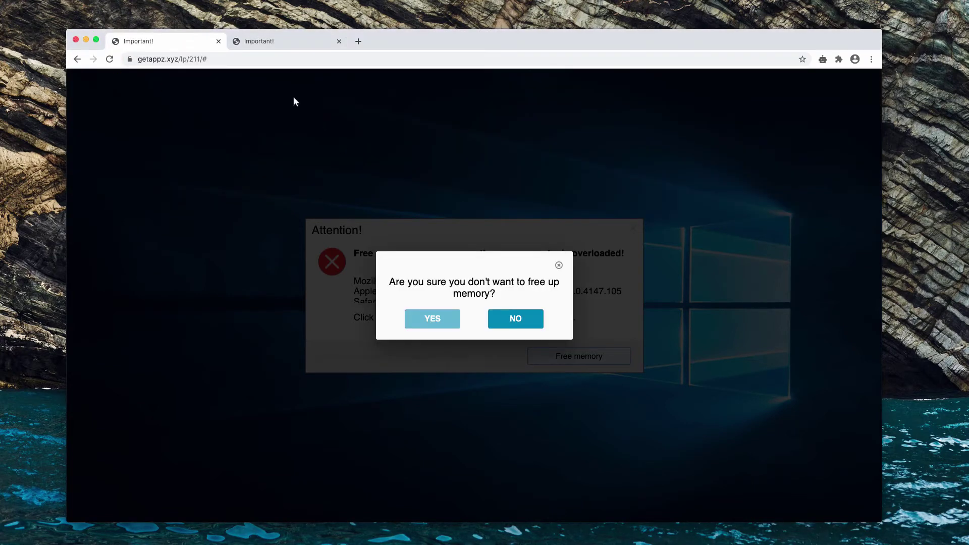
Step: Open a blank tab, then retry Free memory on the second 'Important!' tab and close the popups
{"action": "left_click", "coordinate": [358, 41]}
{"action": "left_click", "coordinate": [256, 44]}
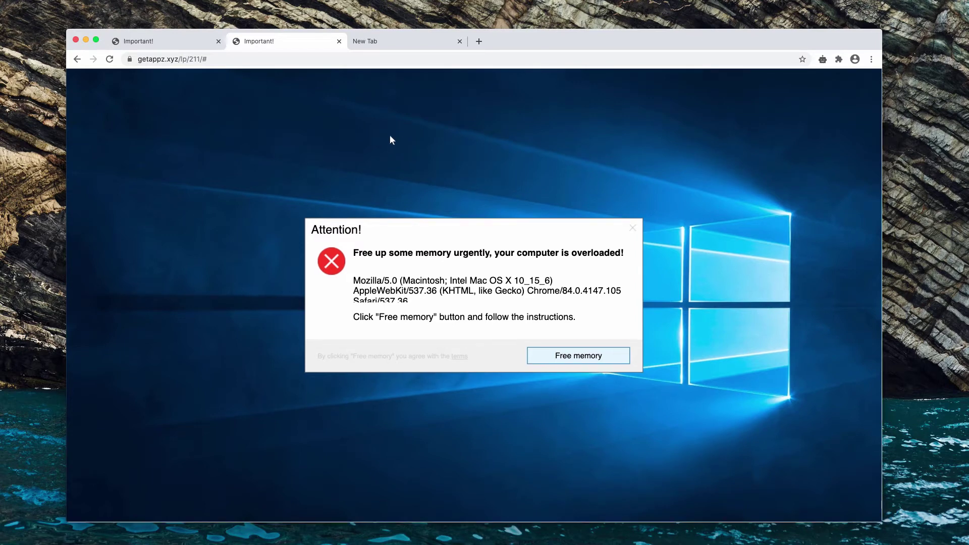
{"action": "left_click", "coordinate": [553, 358]}
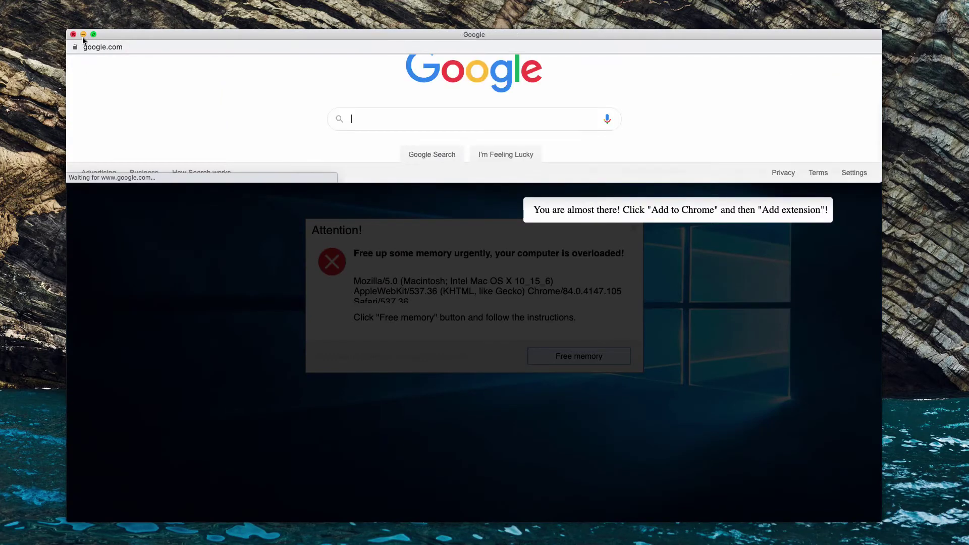
{"action": "left_click", "coordinate": [73, 34]}
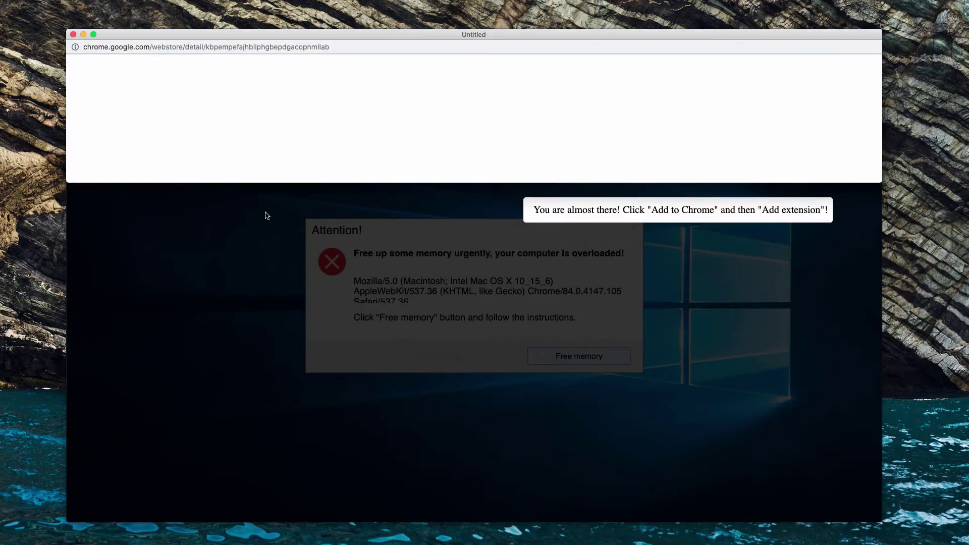
{"action": "left_click", "coordinate": [74, 34]}
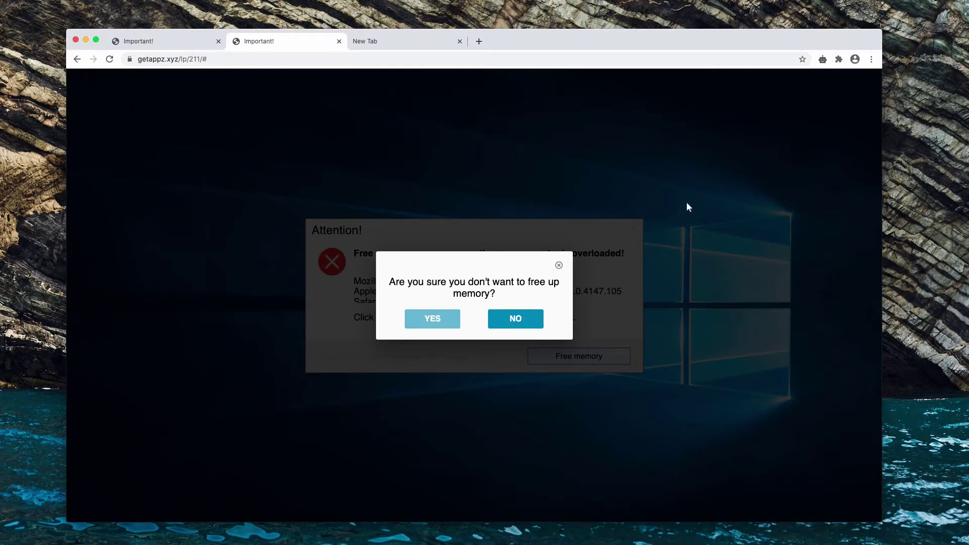
Step: Dismiss the free-memory confirmation and remaining popups, then close the scam 'Important!' tab
{"action": "left_click", "coordinate": [517, 322]}
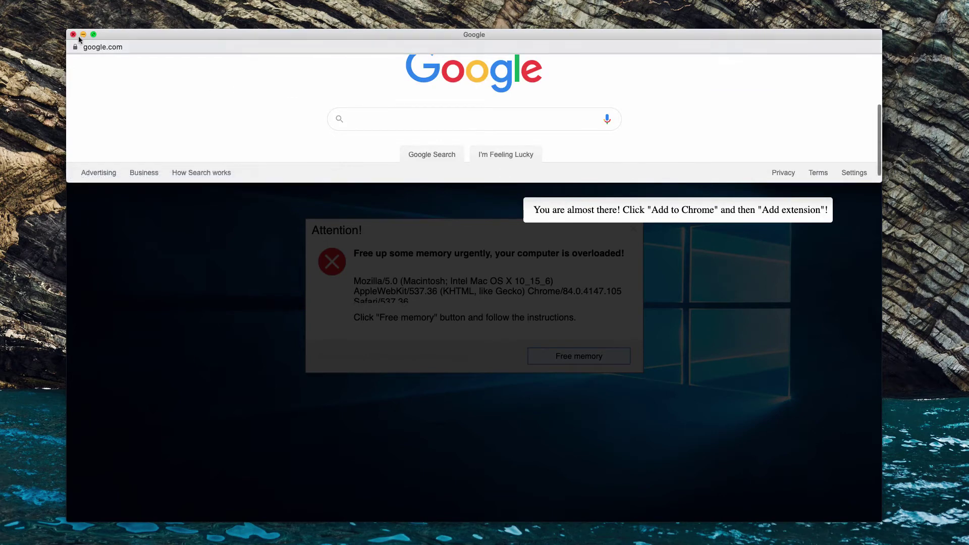
{"action": "left_click", "coordinate": [72, 35]}
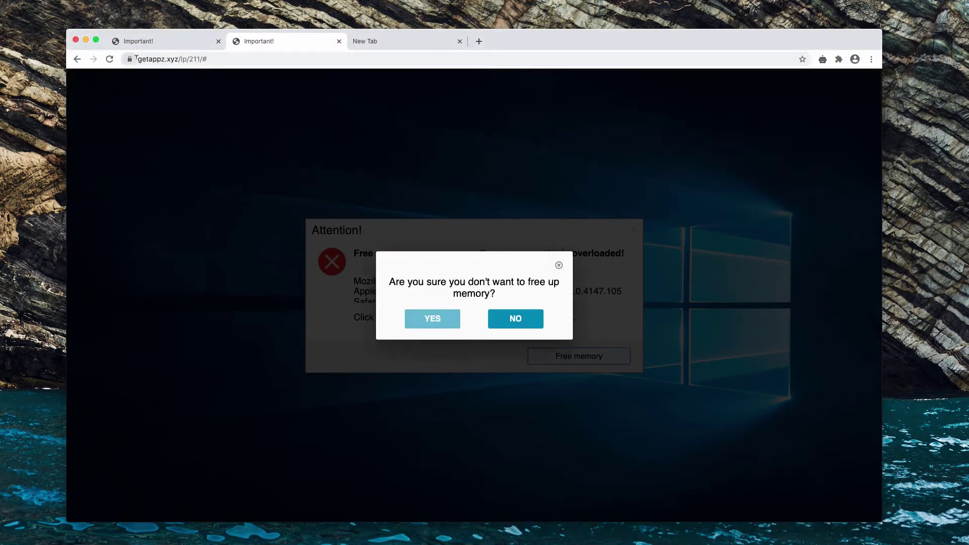
{"action": "left_click", "coordinate": [559, 265]}
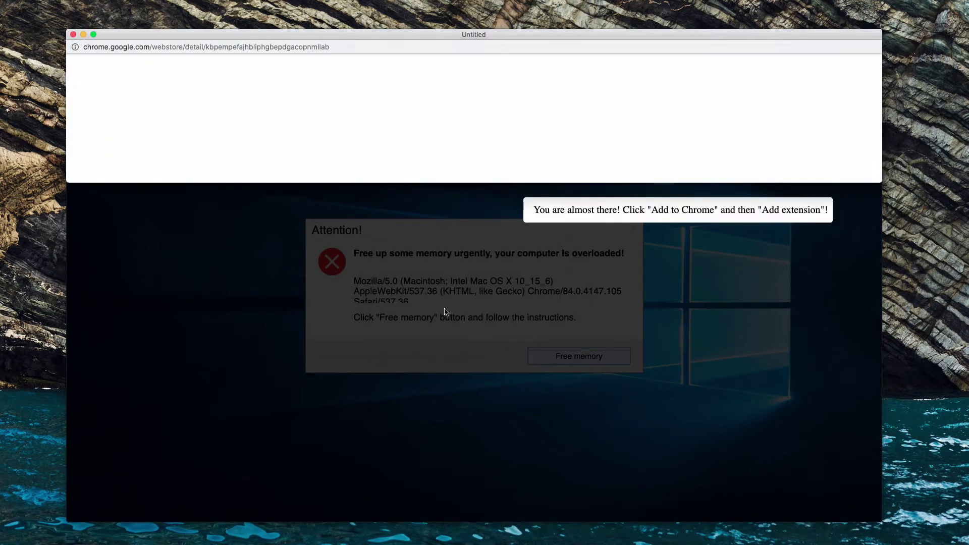
{"action": "left_click", "coordinate": [72, 35]}
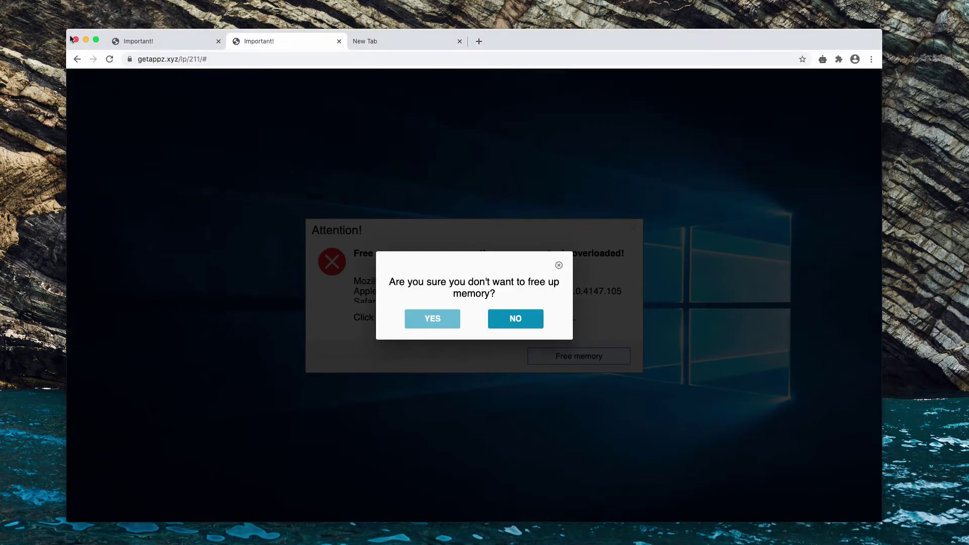
{"action": "left_click", "coordinate": [339, 42]}
Step: Confirm leaving the scam site and go to More Tools > Extensions in Chrome's menu
{"action": "left_click", "coordinate": [574, 180]}
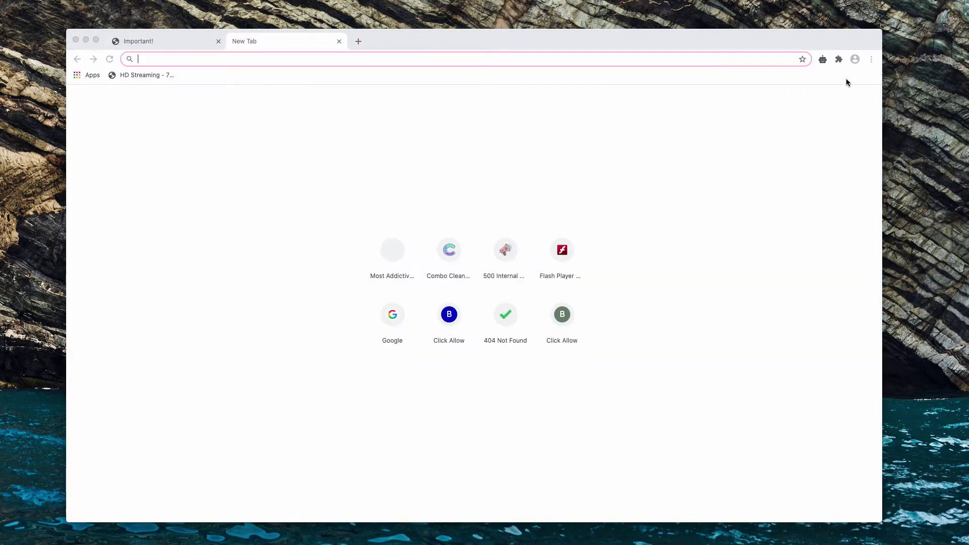
{"action": "left_click", "coordinate": [871, 61]}
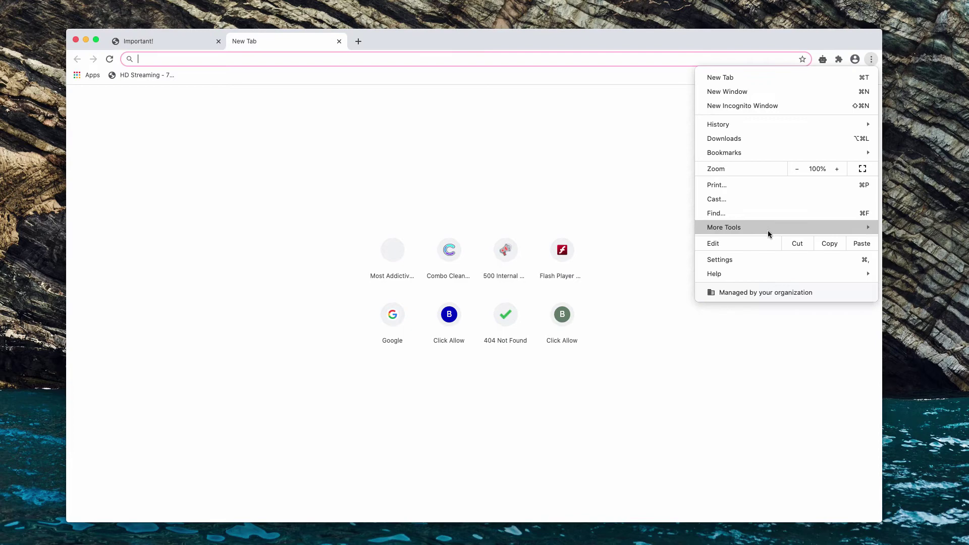
{"action": "mouse_move", "coordinate": [726, 229]}
{"action": "left_click", "coordinate": [615, 273]}
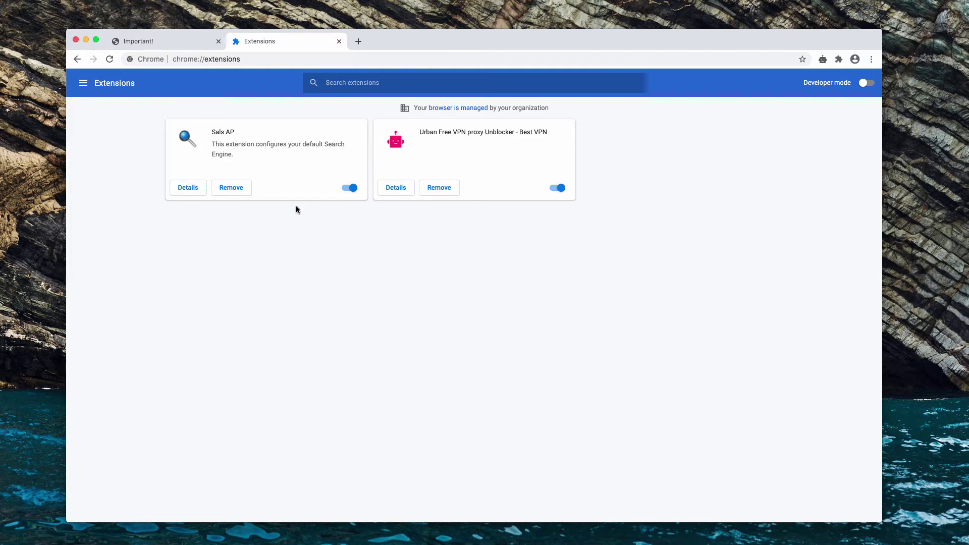
{"action": "left_click", "coordinate": [358, 41]}
{"action": "type", "text": "google.com"}
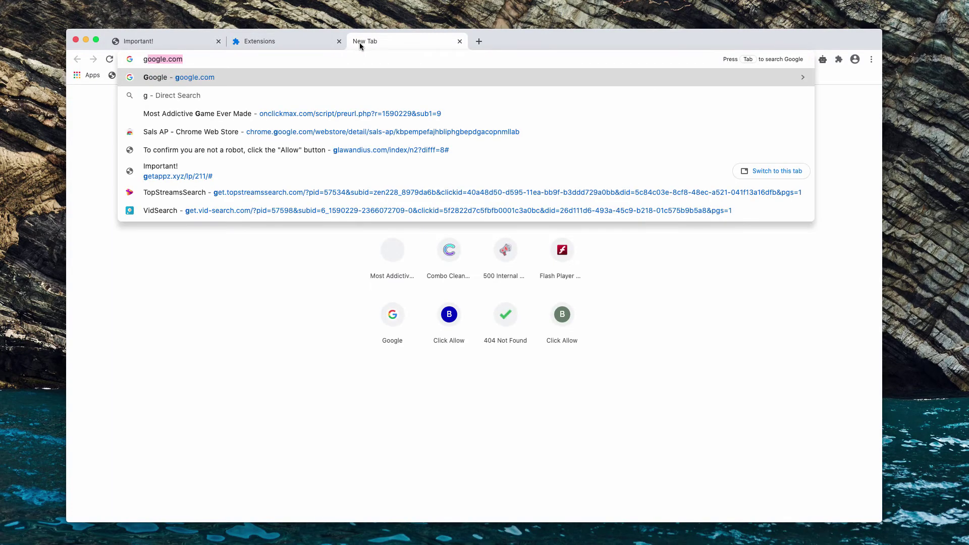
{"action": "key", "text": "Return"}
{"action": "type", "text": "virus"}
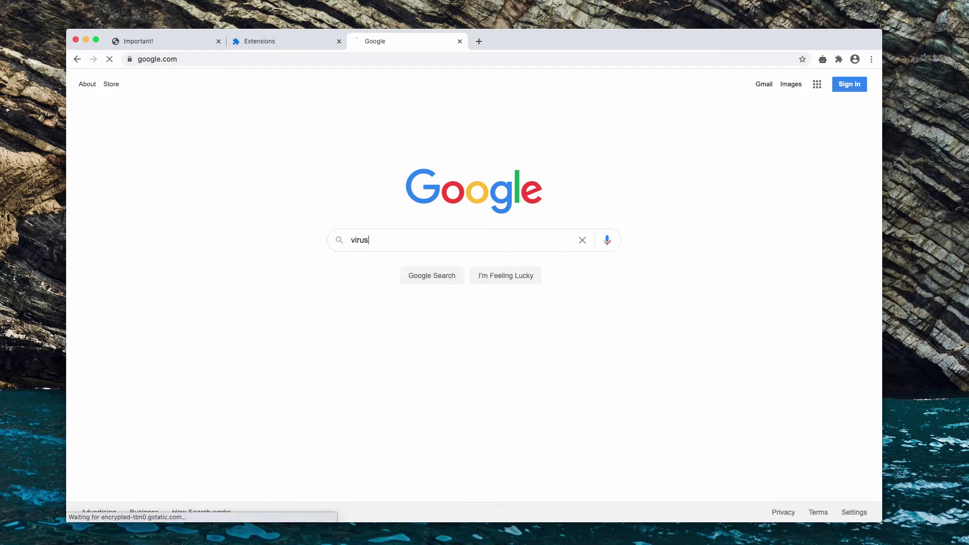
{"action": "key", "text": "Return"}
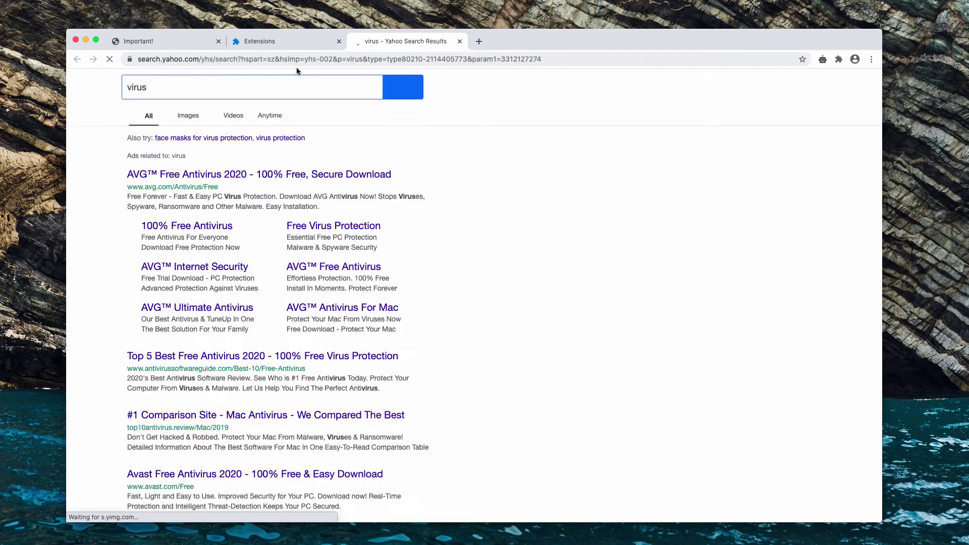
{"action": "left_click", "coordinate": [460, 42]}
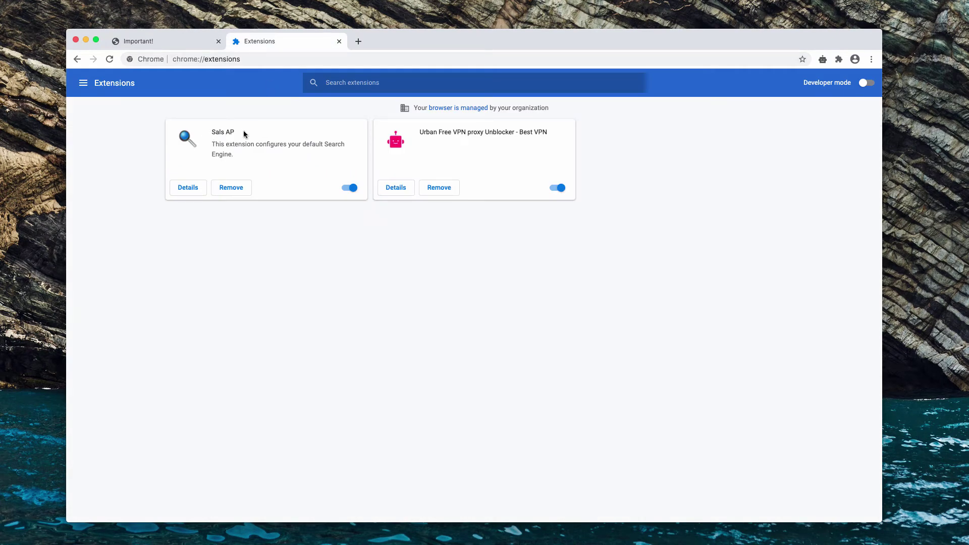
Step: Disable and remove the Sals AP extension, then close the Extensions page
{"action": "left_click", "coordinate": [349, 190]}
{"action": "left_click", "coordinate": [241, 190]}
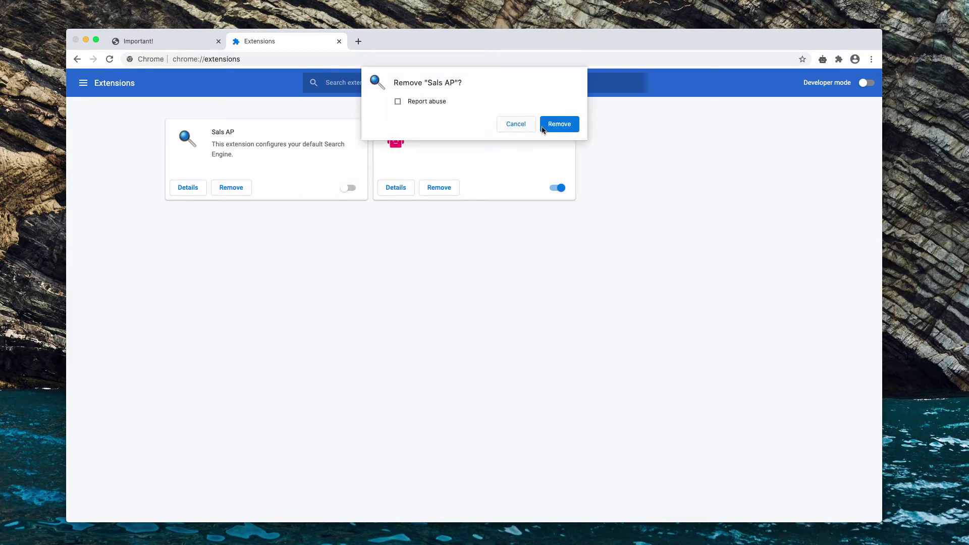
{"action": "left_click", "coordinate": [559, 124]}
{"action": "left_click", "coordinate": [339, 42]}
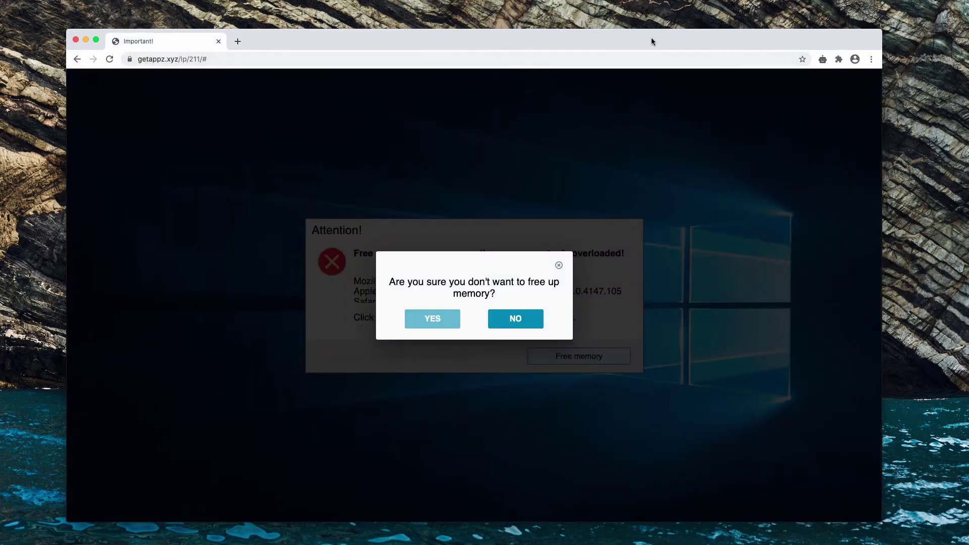
Step: Reopen Extensions to confirm Sals AP is gone, then close it and start a new tab
{"action": "left_click", "coordinate": [871, 60]}
{"action": "mouse_move", "coordinate": [752, 229]}
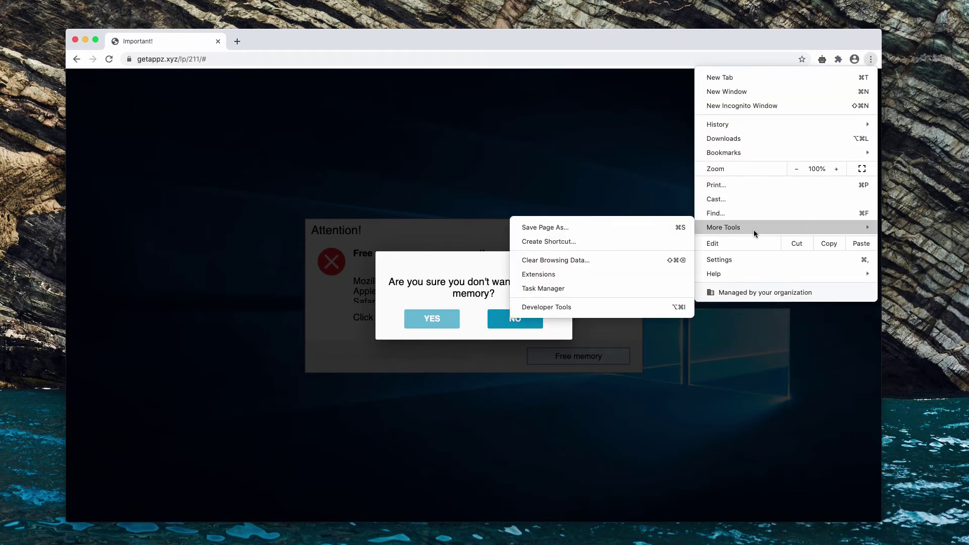
{"action": "left_click", "coordinate": [618, 273]}
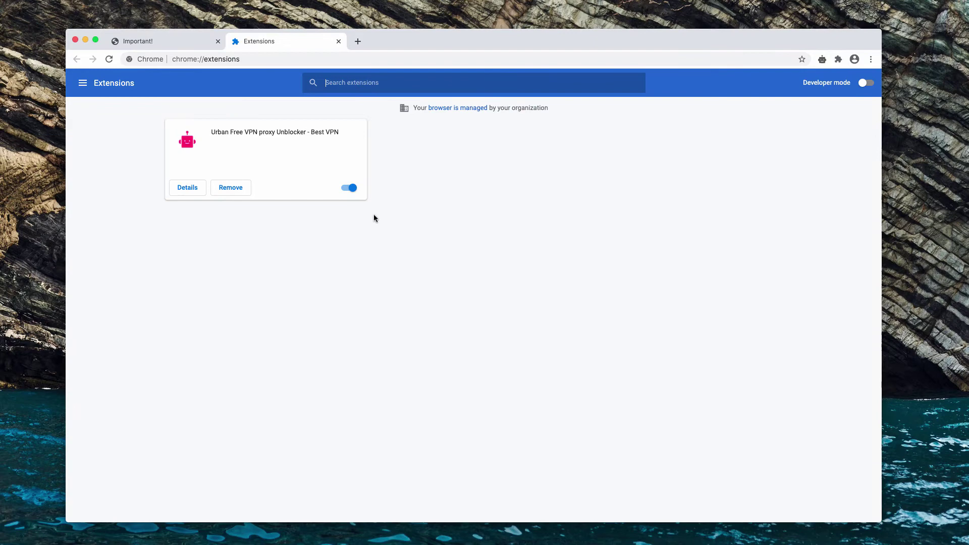
{"action": "left_click", "coordinate": [339, 41]}
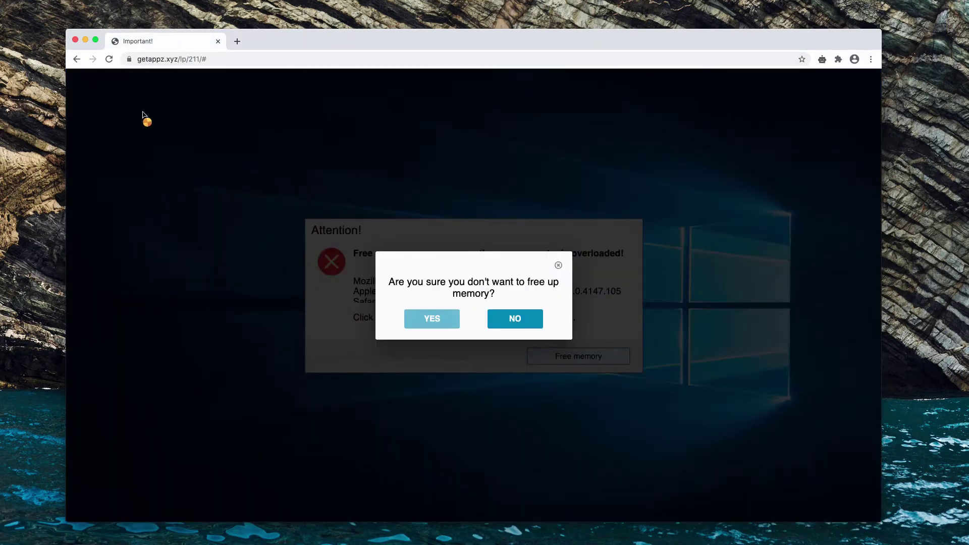
{"action": "left_click", "coordinate": [242, 59]}
Step: Load combocleaner.com from the new tab's address bar
{"action": "left_click", "coordinate": [236, 41]}
{"action": "type", "text": "combocleaner.com"}
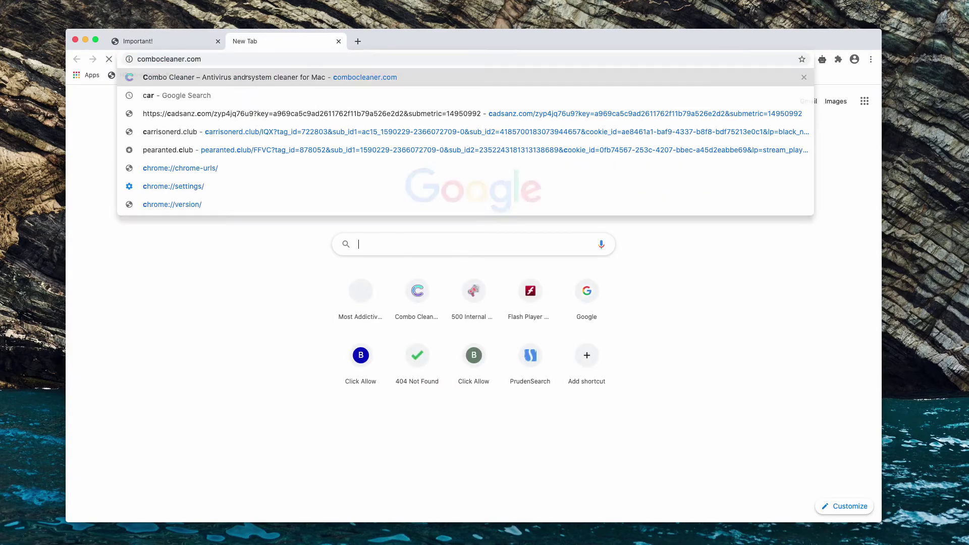
{"action": "key", "text": "Return"}
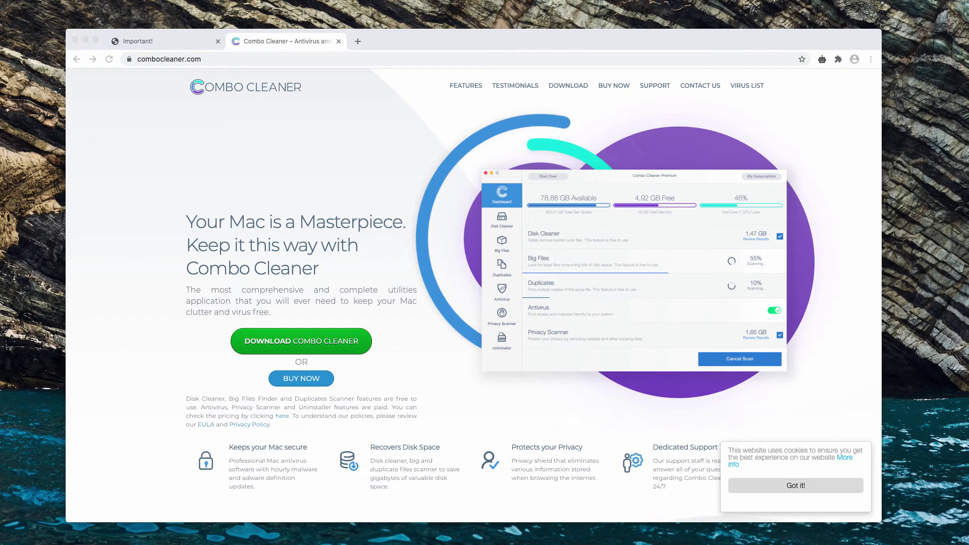
Step: Run a Combo Scan, finding 1.58 GB junk, 30.1 GB big files, 1.31 GB duplicates and 43 threats
{"action": "left_click_drag", "start_coordinate": [475, 96], "coordinate": [487, 102]}
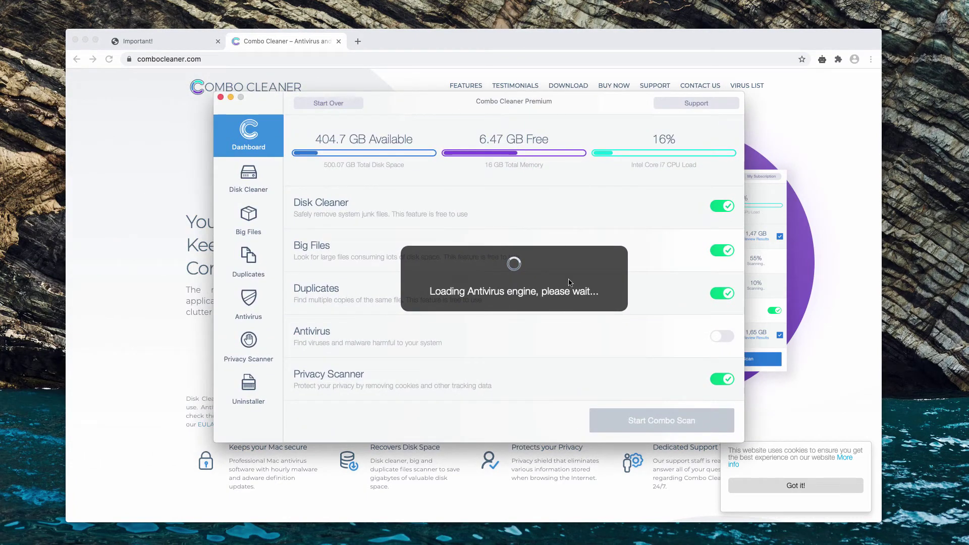
{"action": "left_click", "coordinate": [676, 421]}
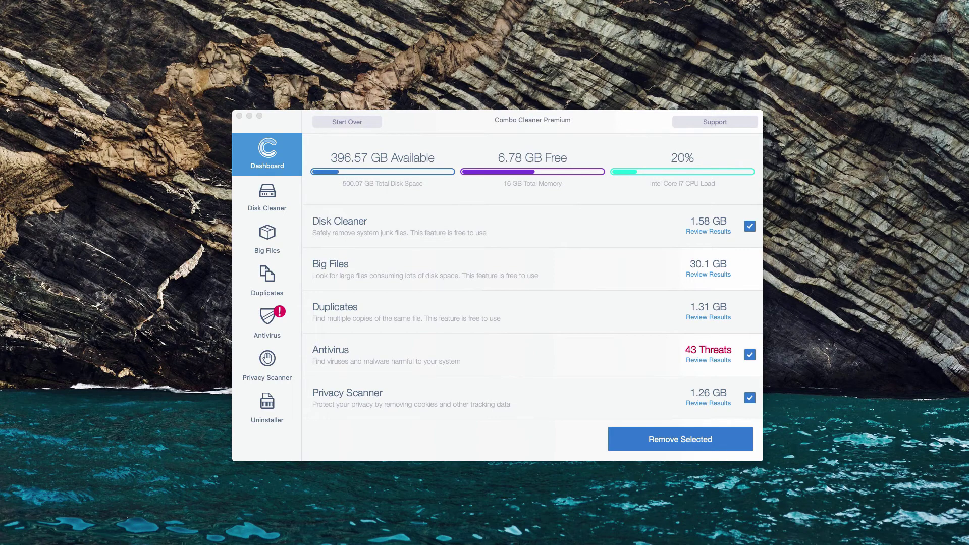
{"action": "left_click", "coordinate": [556, 119]}
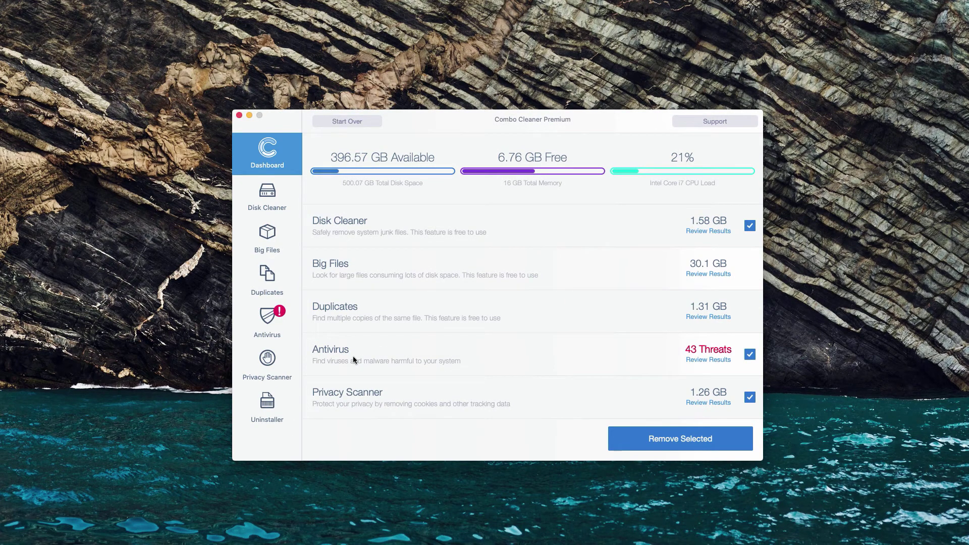
Step: Open the Antivirus results list and show install (9).zip in its Downloads folder in Finder
{"action": "left_click", "coordinate": [703, 363]}
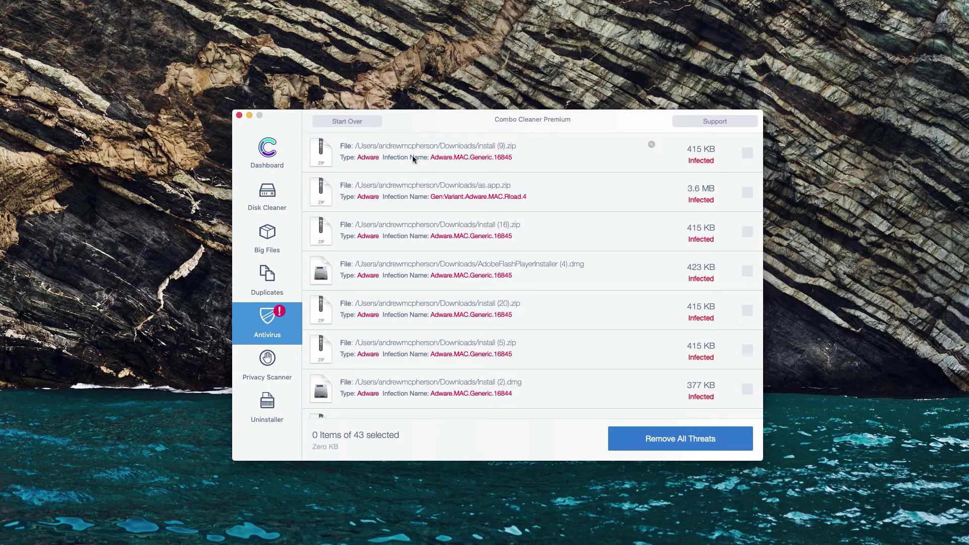
{"action": "left_click", "coordinate": [446, 158]}
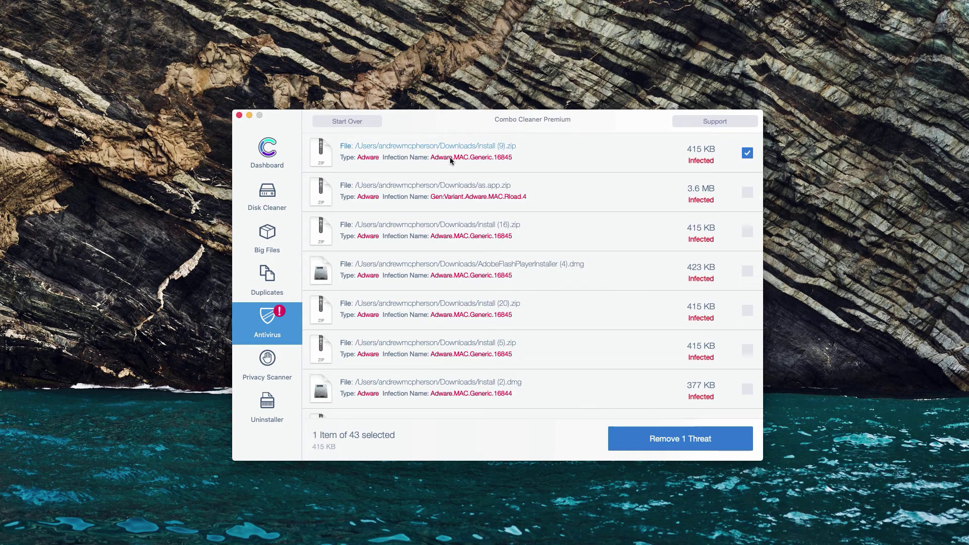
{"action": "left_click", "coordinate": [551, 157]}
{"action": "left_click", "coordinate": [573, 157]}
{"action": "left_click", "coordinate": [572, 157]}
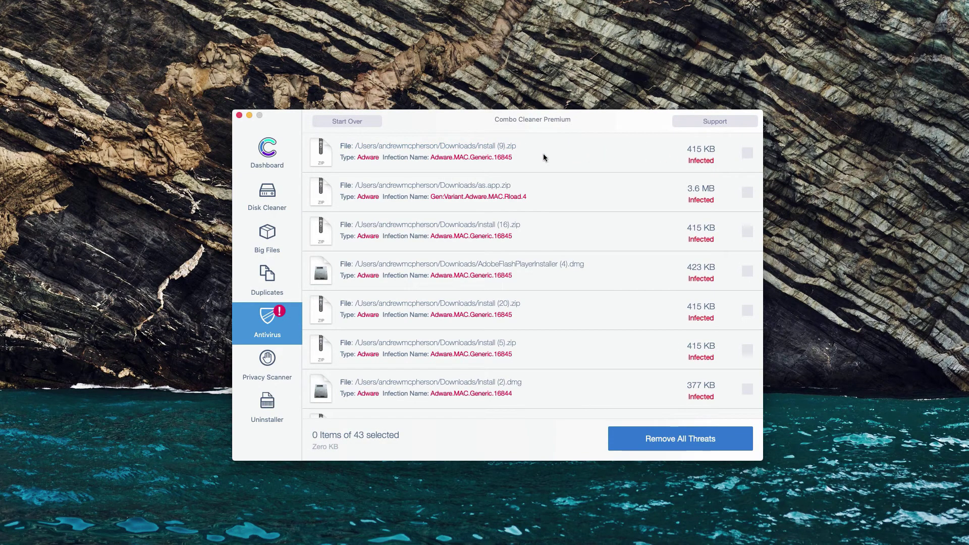
{"action": "left_click", "coordinate": [651, 146]}
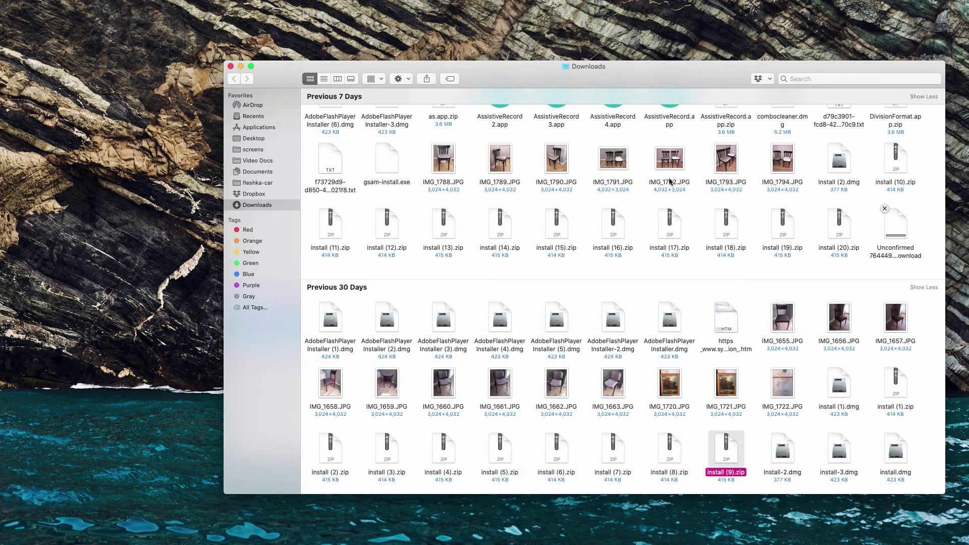
Step: Move install (9).zip from the Downloads folder to the Trash
{"action": "scroll", "coordinate": [749, 488], "scroll_direction": "up", "scroll_amount": 1}
{"action": "right_click", "coordinate": [724, 451]}
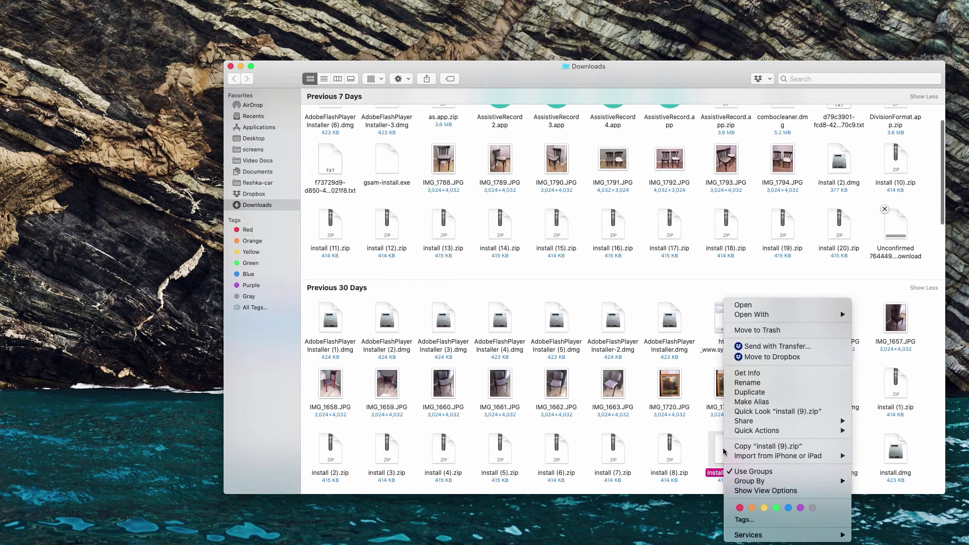
{"action": "left_click", "coordinate": [749, 331]}
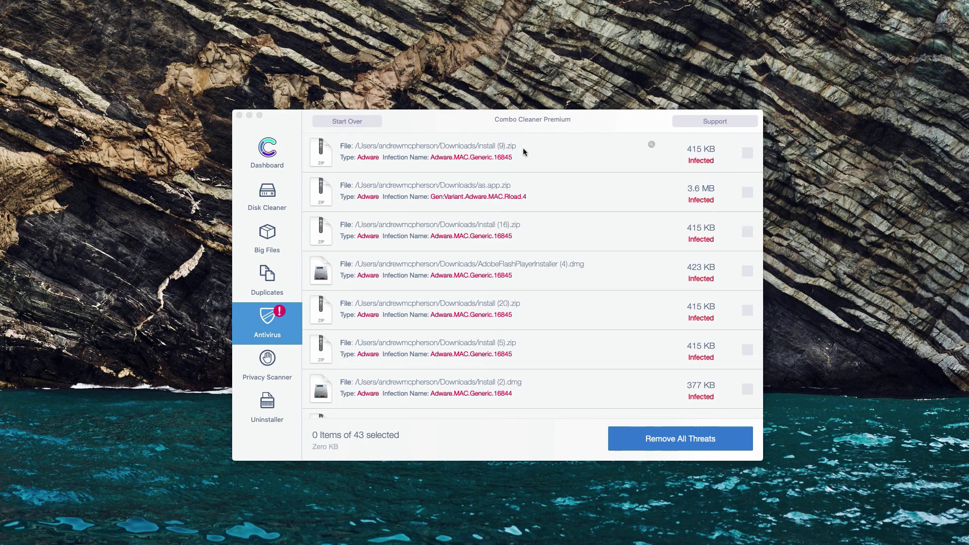
Step: Show as.app.zip in Downloads, move it to the Trash, and close the Finder window
{"action": "left_click", "coordinate": [651, 145]}
{"action": "left_click", "coordinate": [652, 185]}
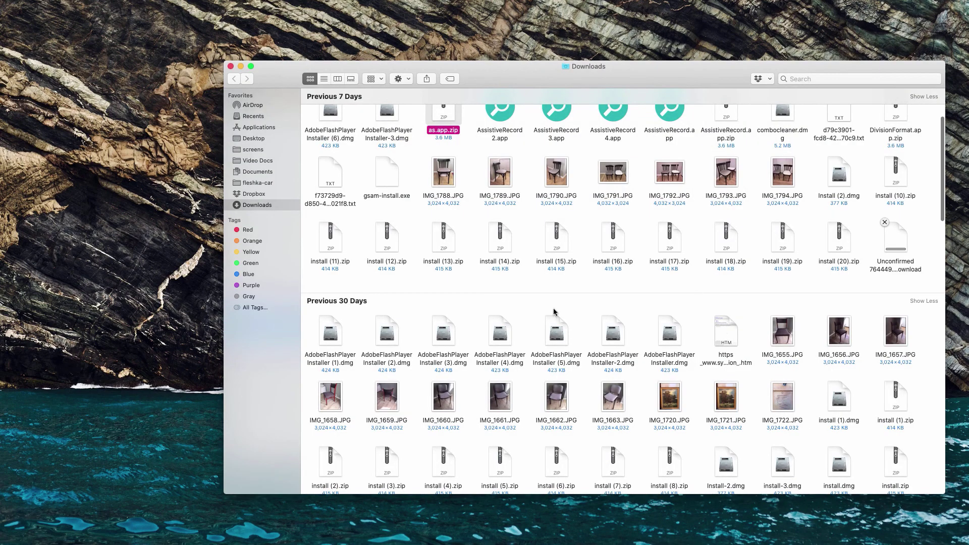
{"action": "scroll", "coordinate": [555, 307], "scroll_direction": "up", "scroll_amount": 4}
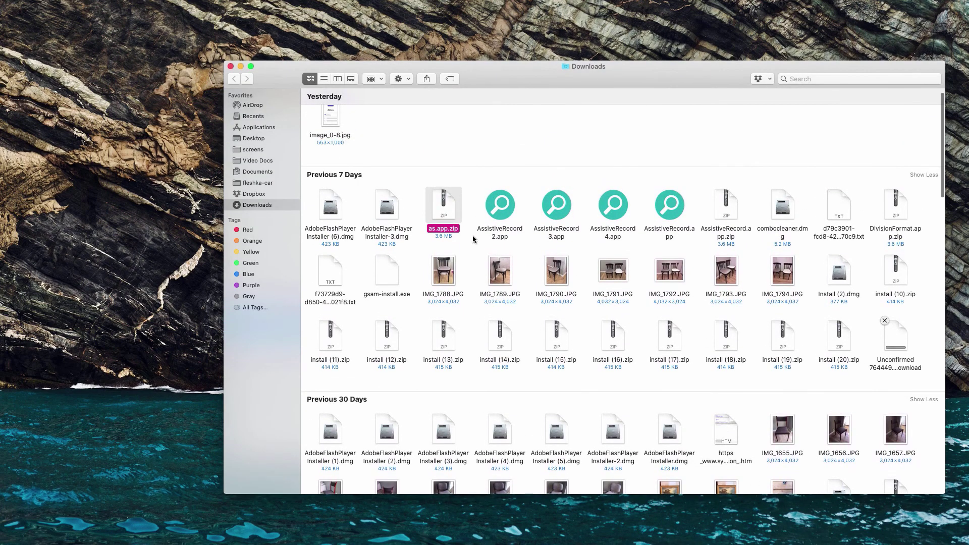
{"action": "right_click", "coordinate": [449, 212]}
{"action": "left_click", "coordinate": [489, 242]}
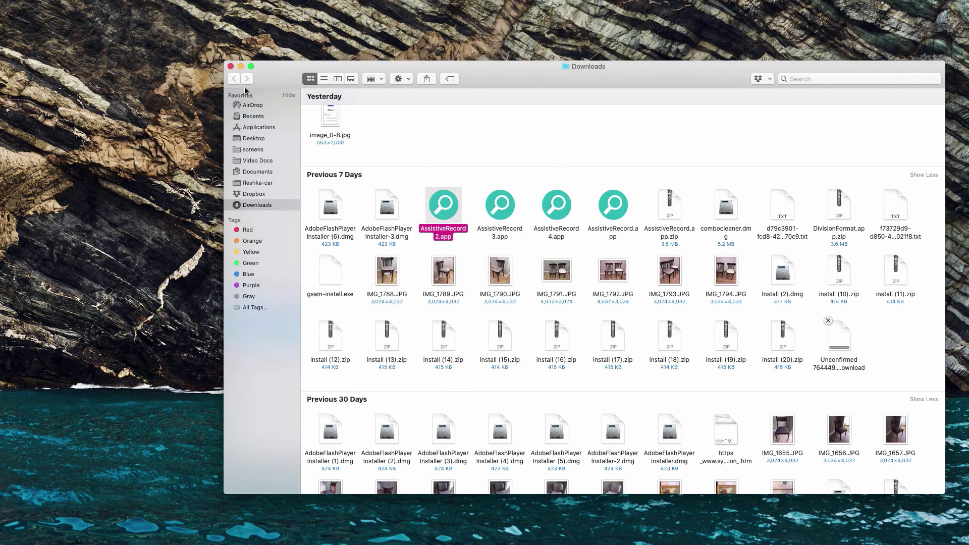
{"action": "key", "text": "super+w"}
{"action": "left_click", "coordinate": [550, 118]}
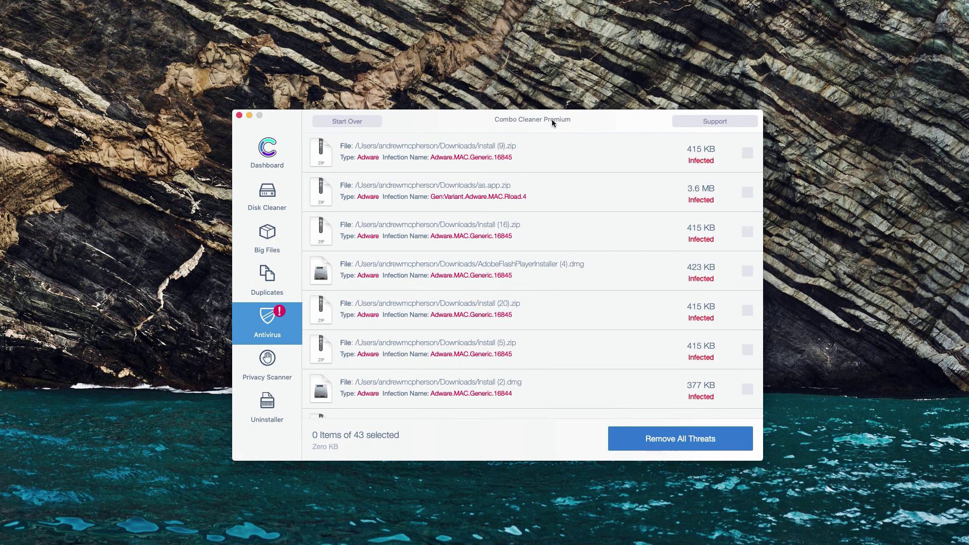